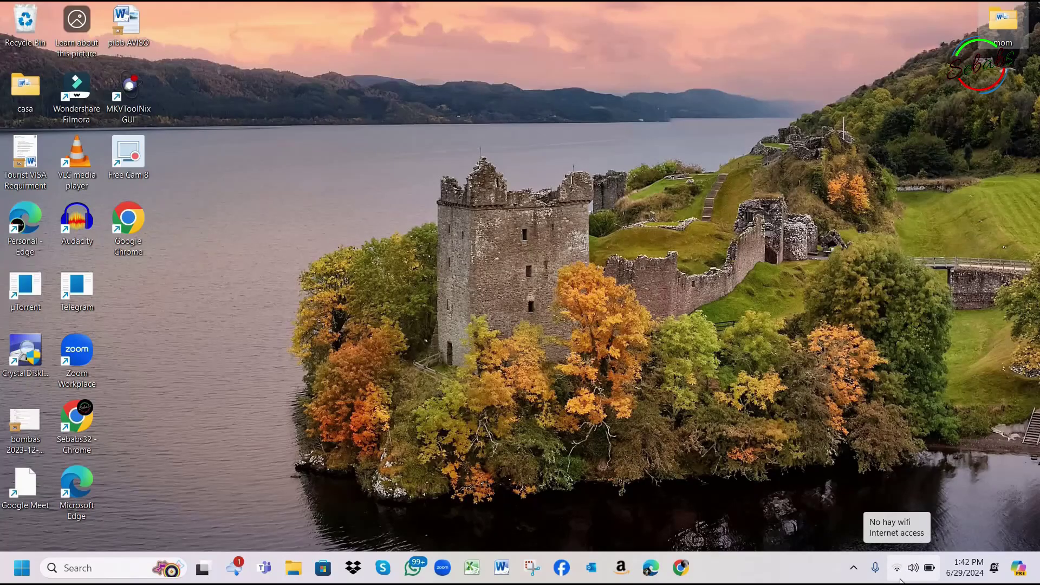
Step: Open the list of available Wi-Fi networks from the desktop
left_click(899, 573)
left_click(857, 306)
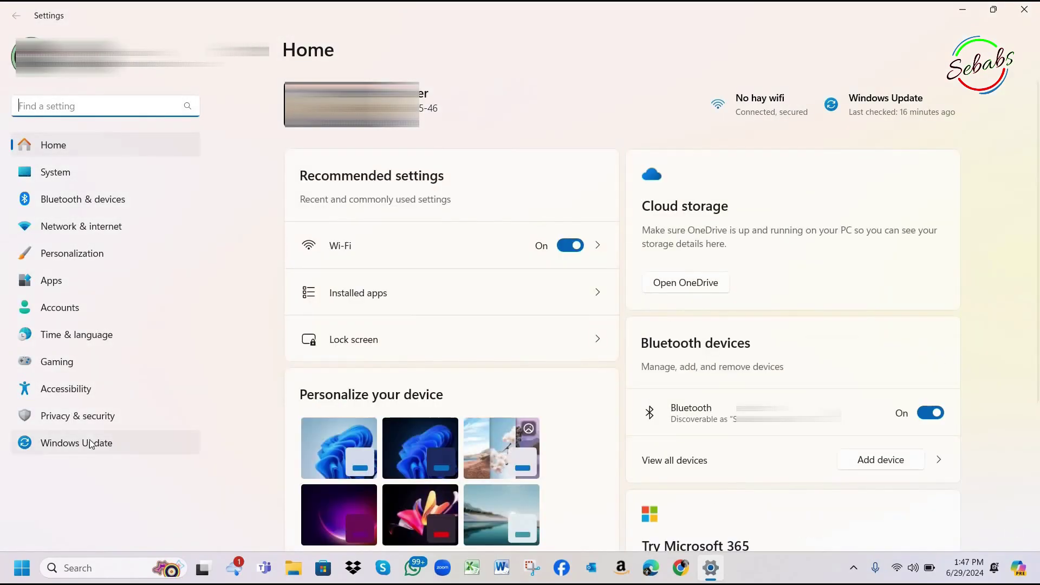
Step: Open the About page with the device specifications in the System section of Windows Settings
left_click(70, 170)
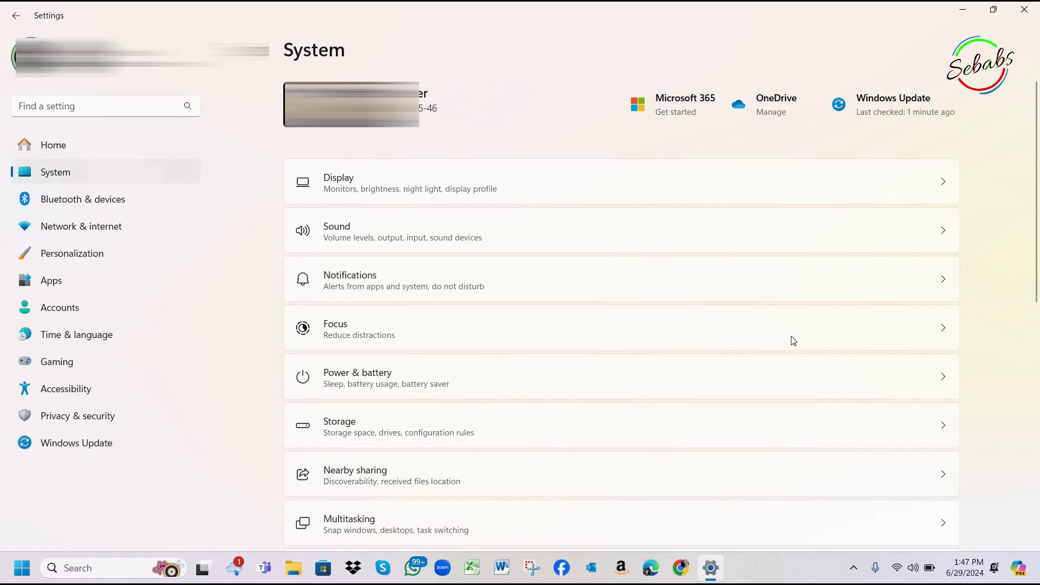
scroll(657, 531, "down", 10)
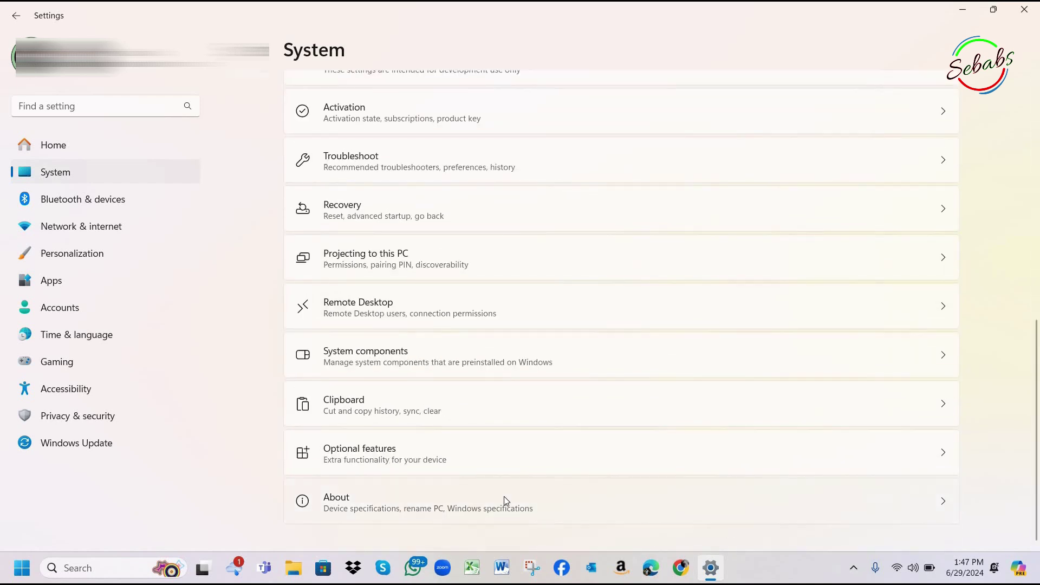
left_click(503, 496)
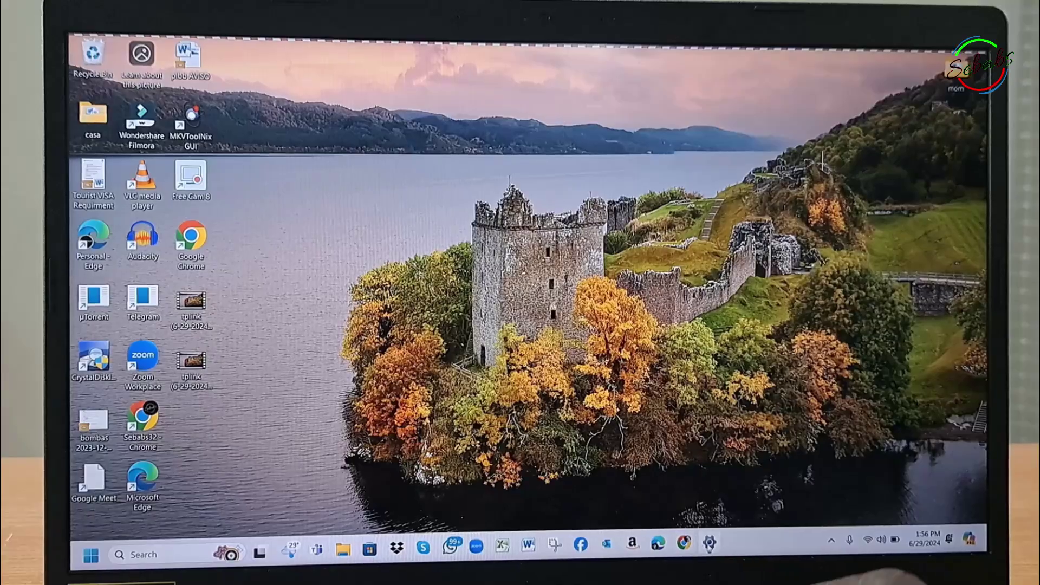
Step: Open the Devices page under Bluetooth & devices in Windows Settings to check the connected USB network adapter
left_click(709, 543)
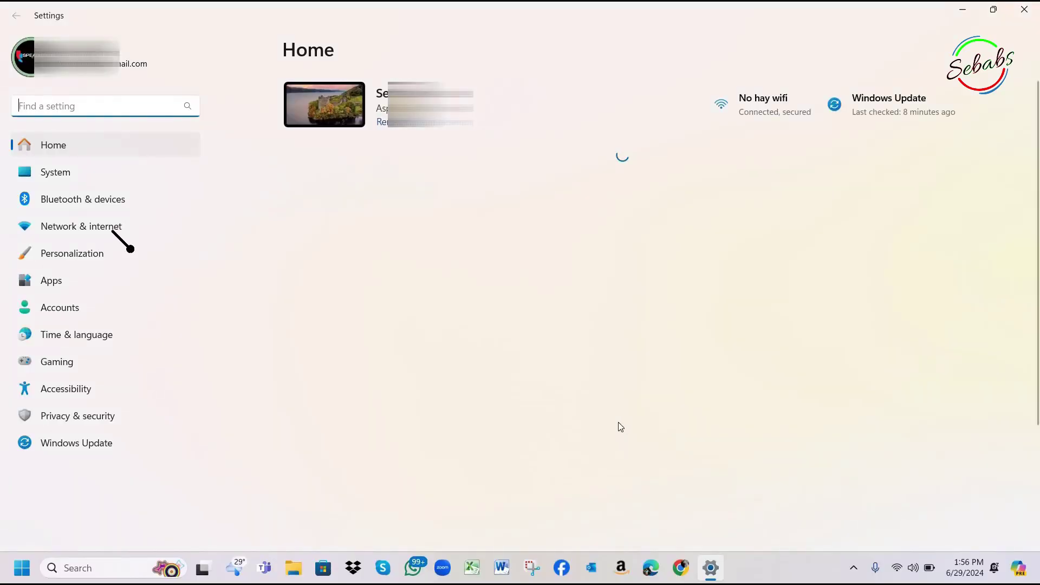
left_click(82, 199)
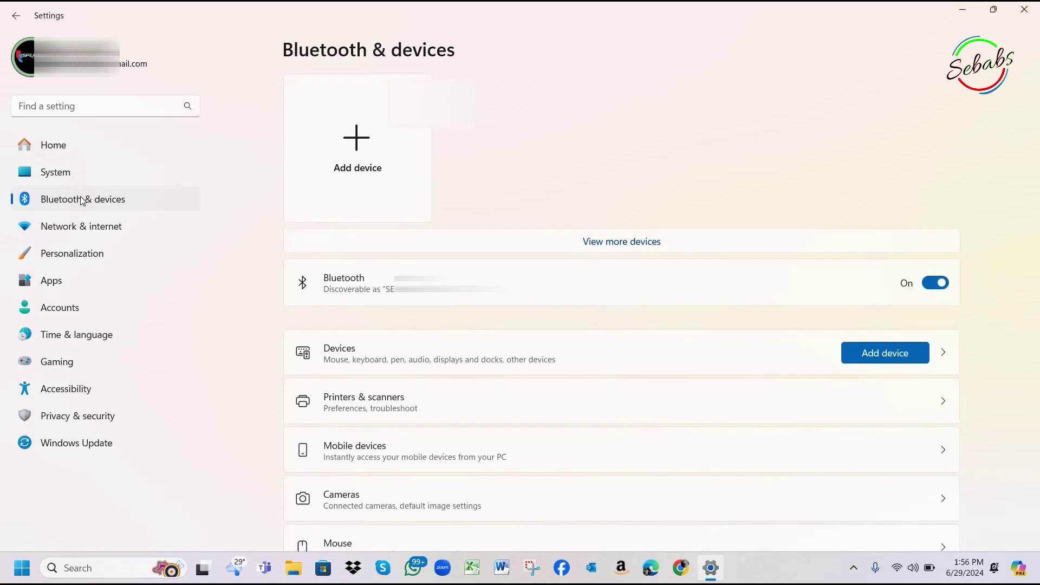
left_click(399, 354)
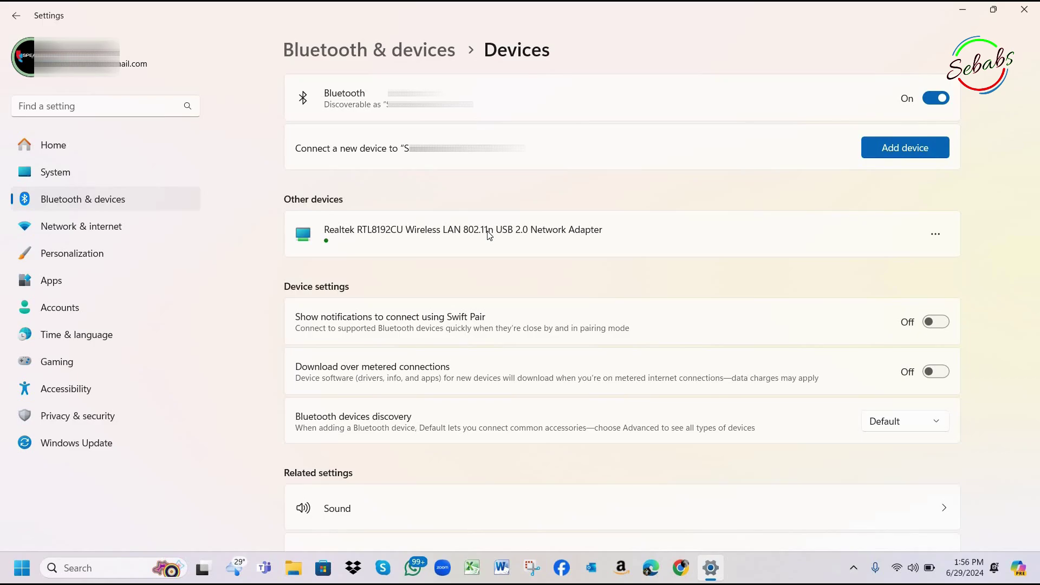
Step: Return to the desktop and inspect the available Wi-Fi networks and current connection
key("super+d")
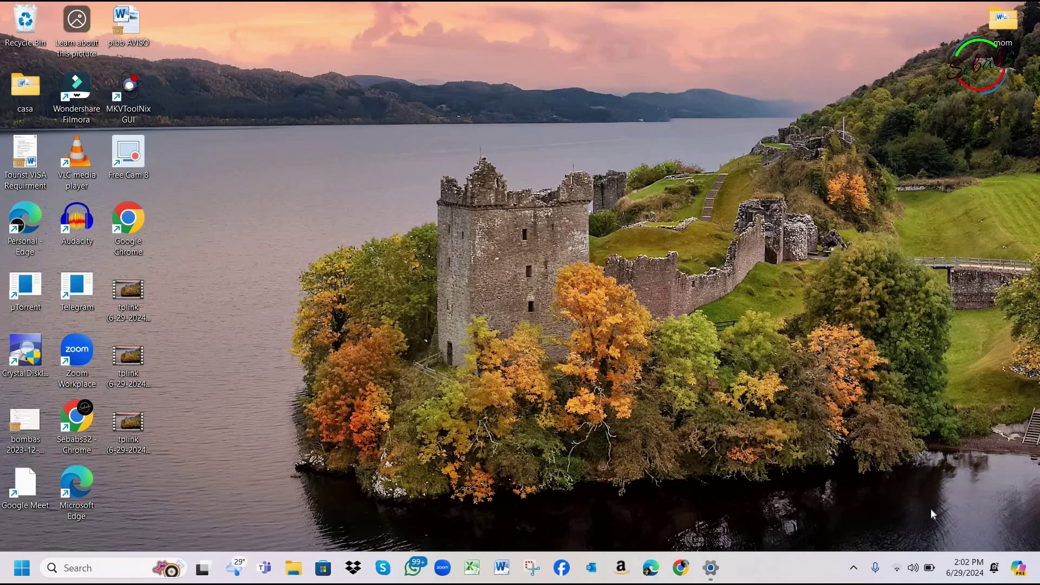
left_click(897, 575)
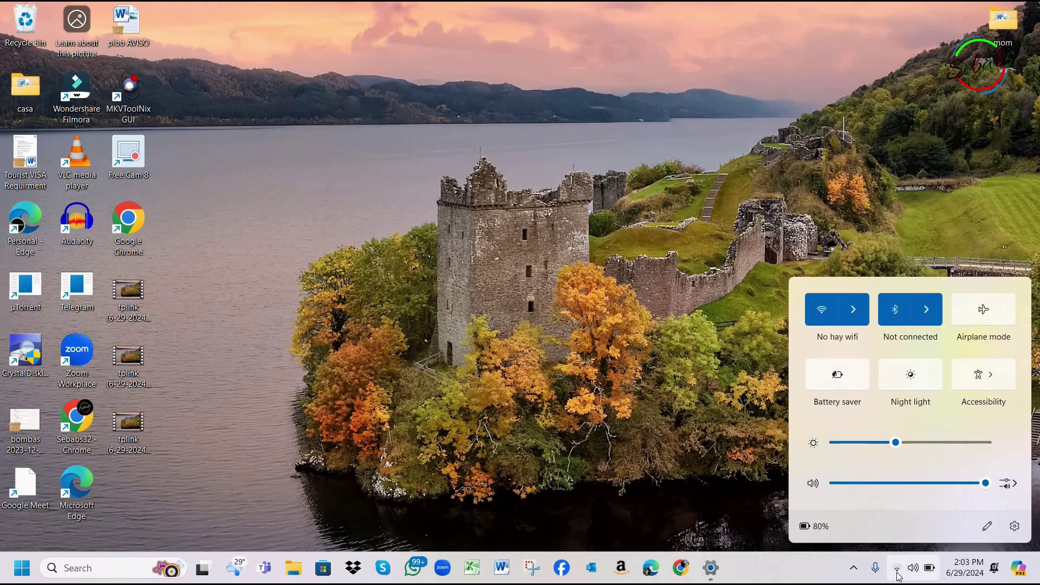
left_click(853, 309)
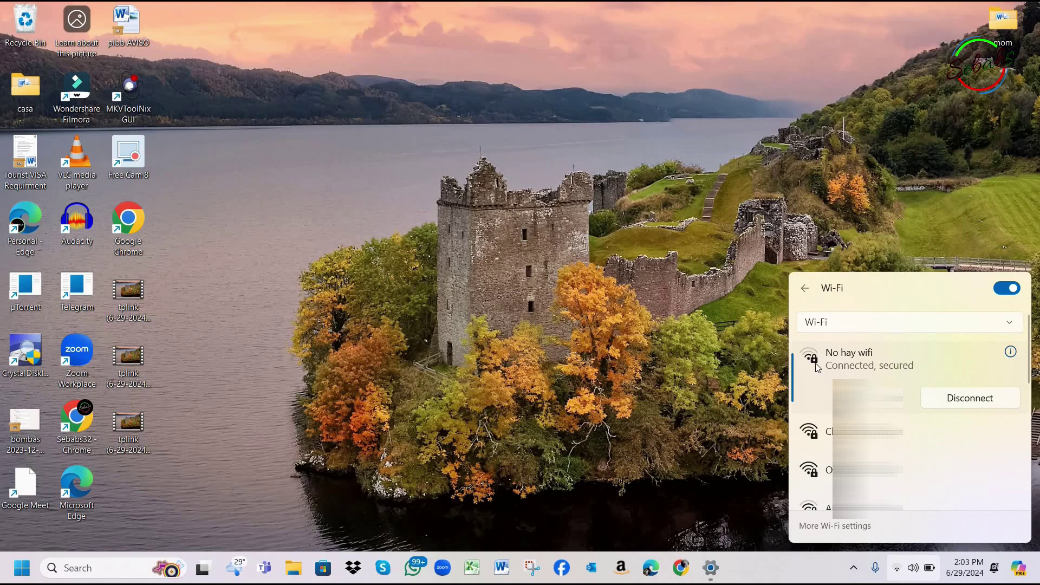
left_click(710, 568)
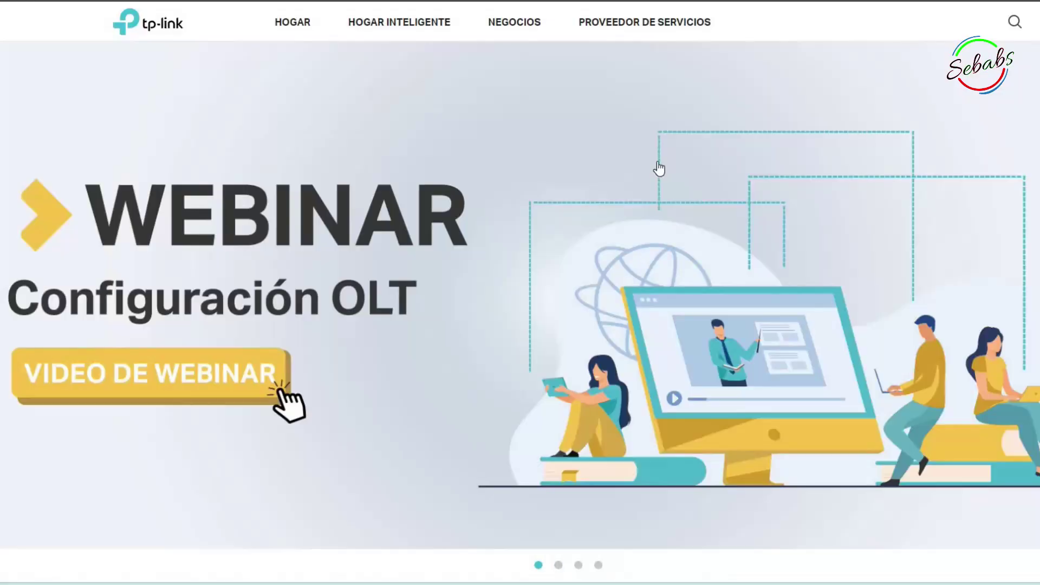
Step: On the TP-Link website, open the support downloads page (Descargas)
scroll(657, 168, "down", 7)
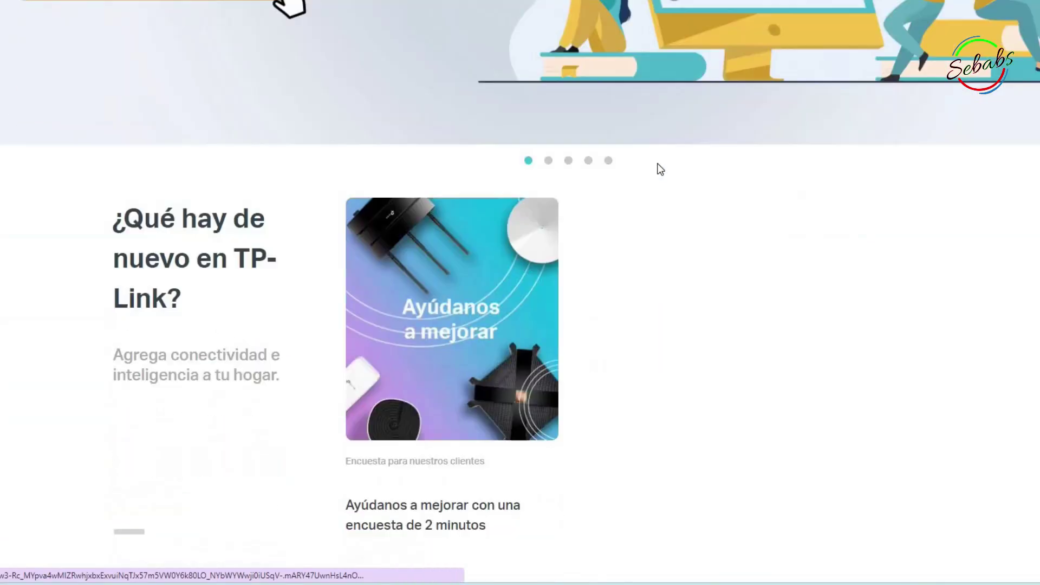
scroll(660, 168, "up", 6)
scroll(711, 97, "up", 1)
mouse_move(994, 11)
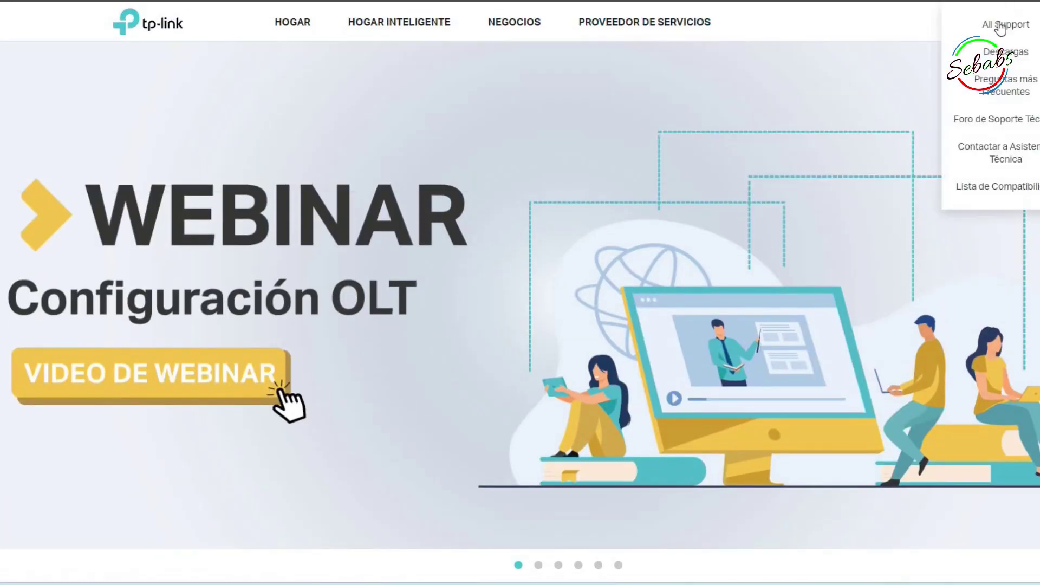
left_click(989, 54)
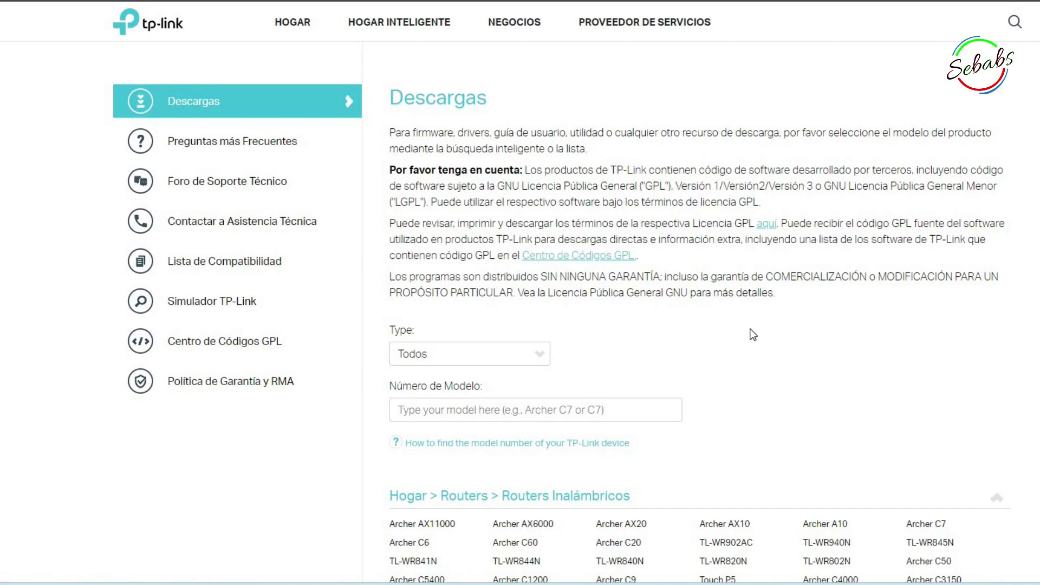
Step: Browse the downloads page's product categories, expanding the Adaptadores and Extensores de Rango model lists
scroll(743, 333, "down", 5)
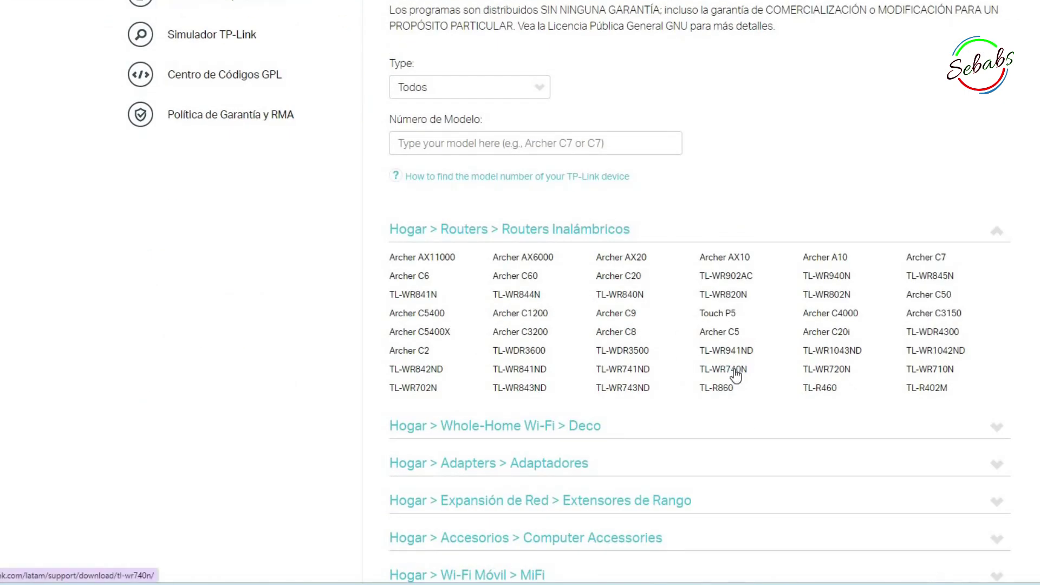
scroll(736, 374, "down", 4)
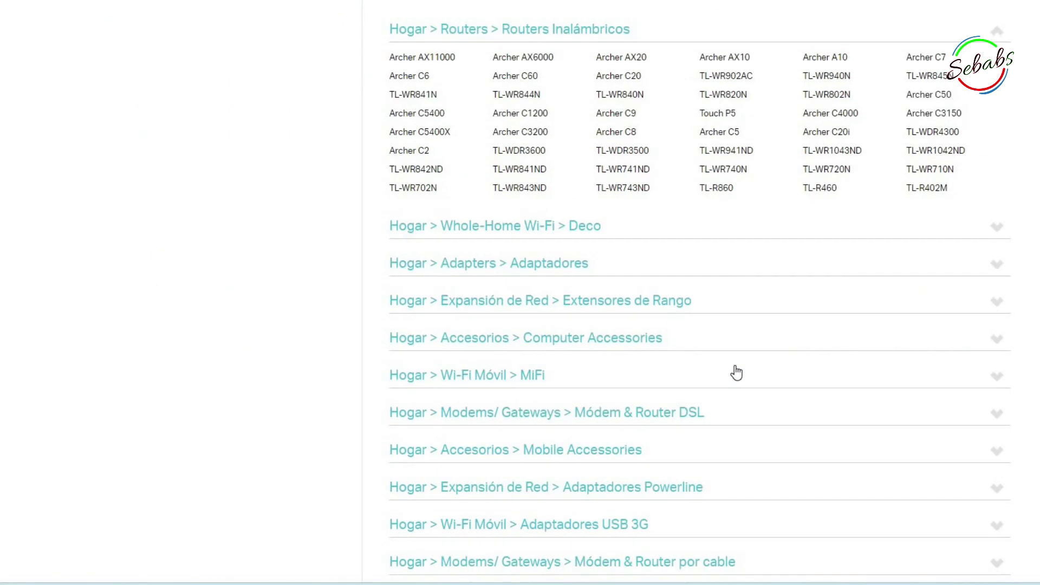
left_click(999, 265)
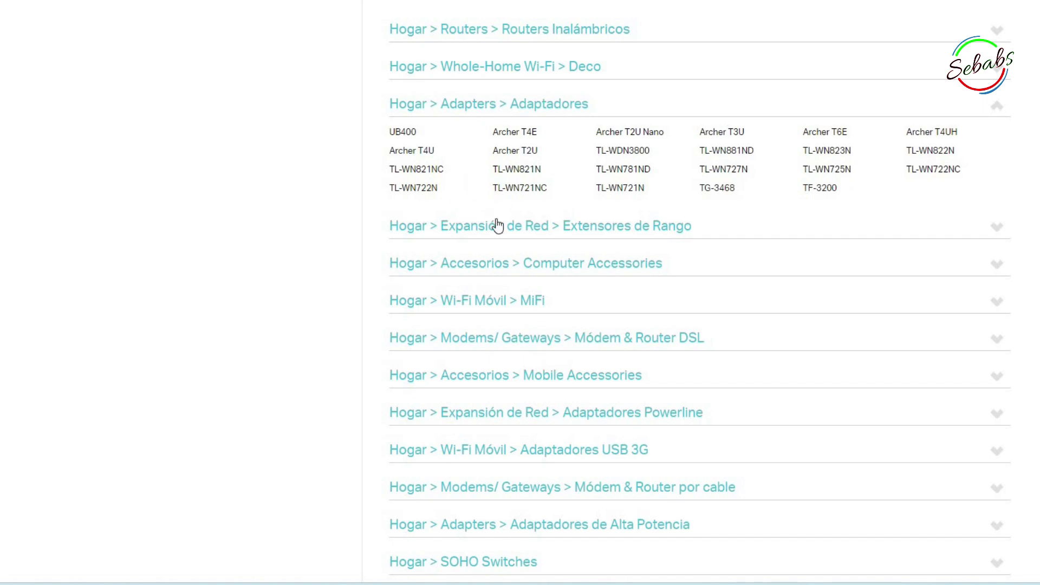
left_click(1002, 233)
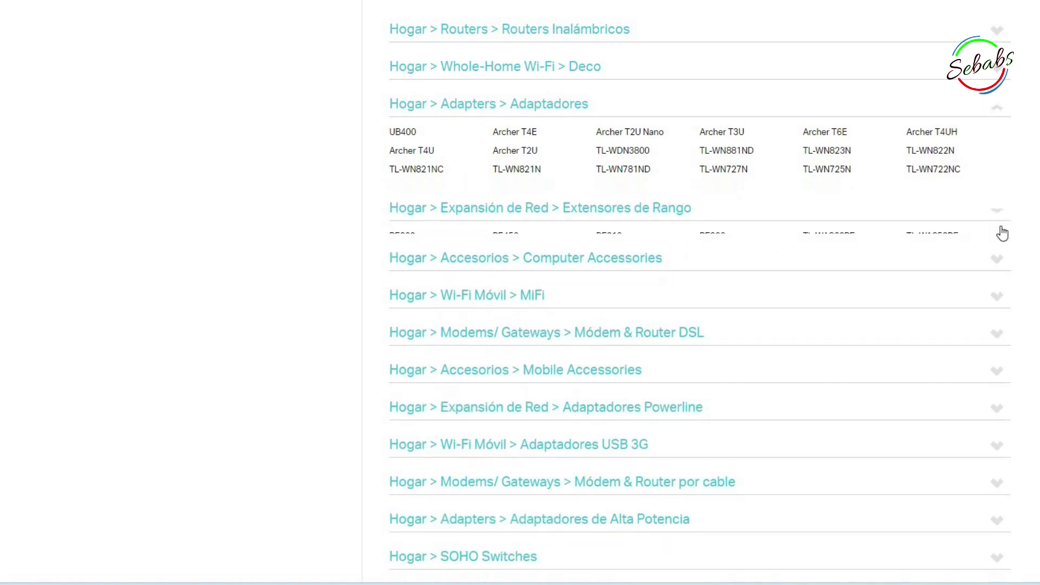
Step: Search the TP-Link site for the model TL-WN822N
scroll(775, 286, "up", 8)
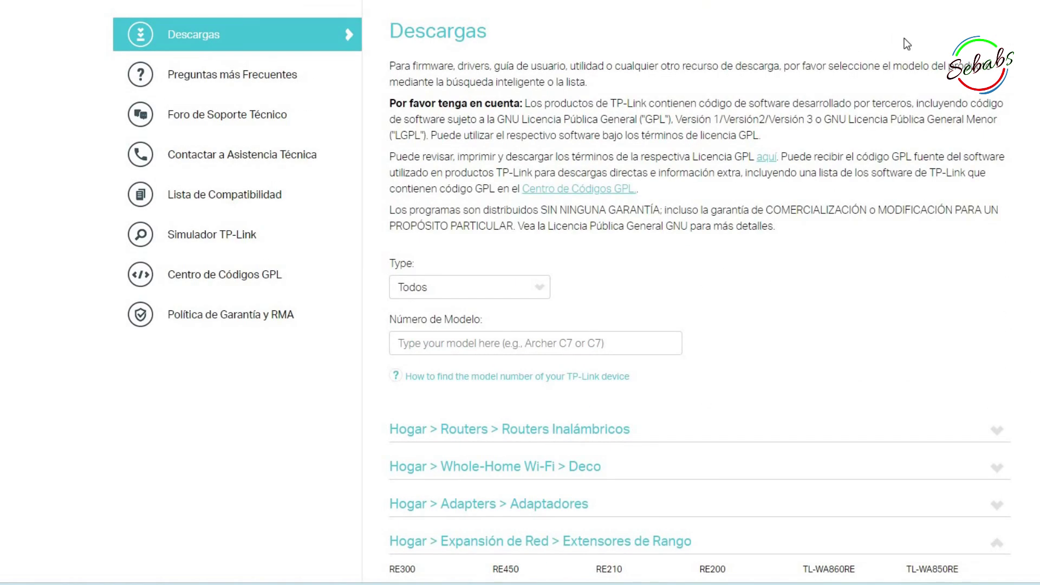
left_click(498, 5)
right_click(411, 25)
left_click(453, 151)
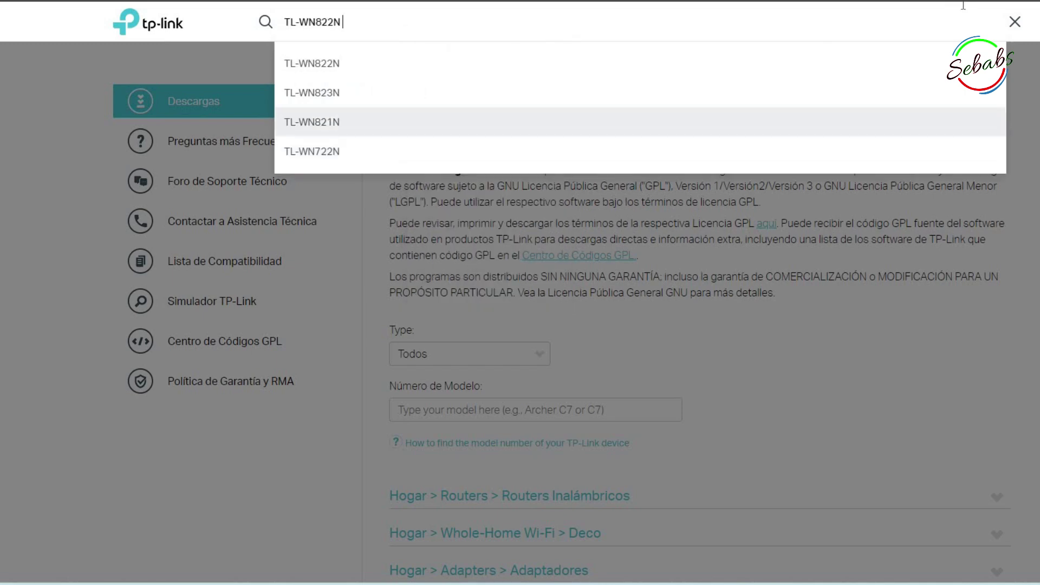
key("Return")
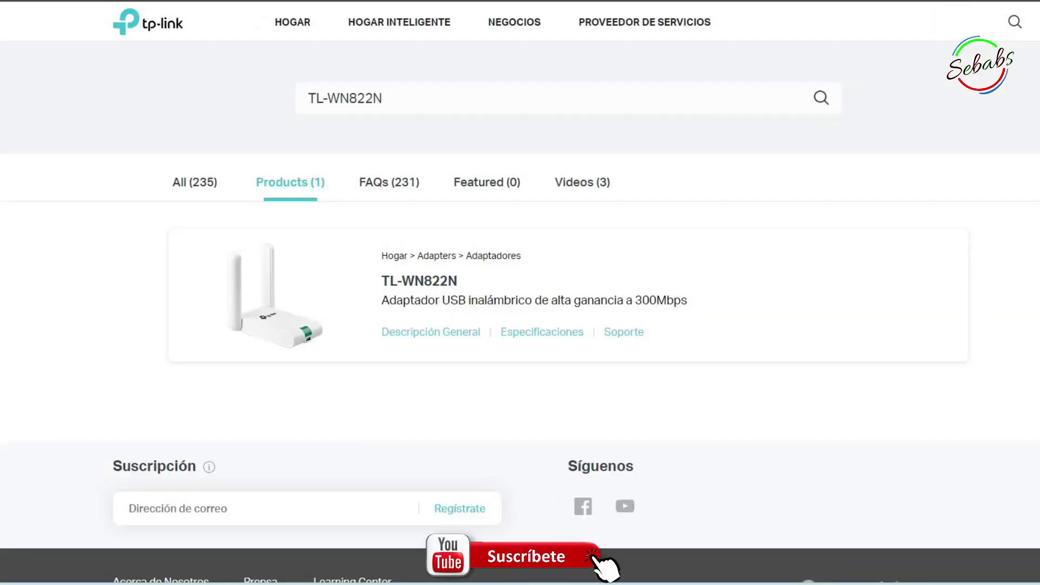
Step: Open the TL-WN822N product's Soporte page and review the V5 driver downloads for Windows, Mac and Linux
left_click(615, 336)
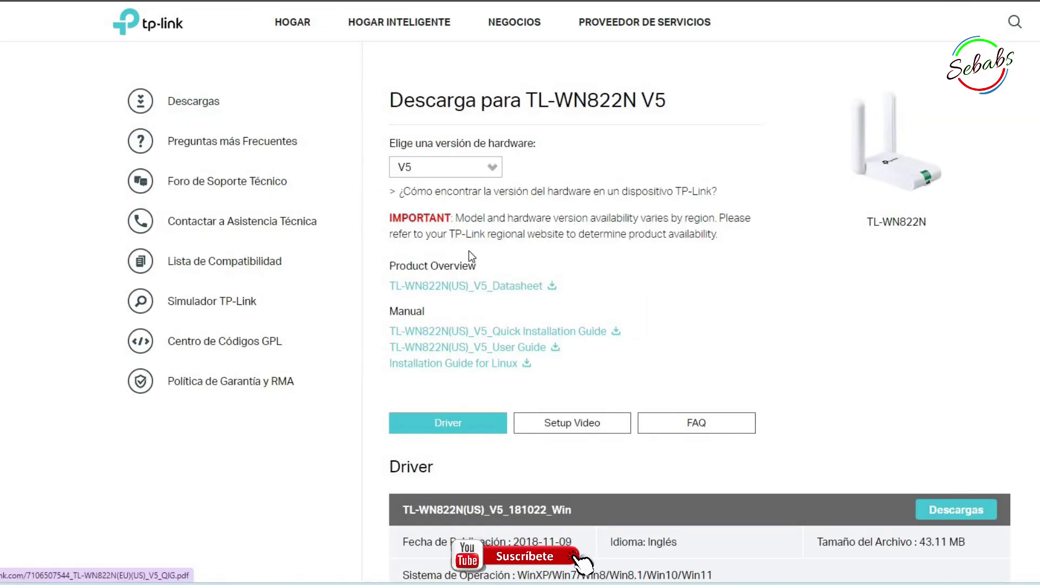
scroll(499, 343, "down", 4)
scroll(499, 343, "up", 4)
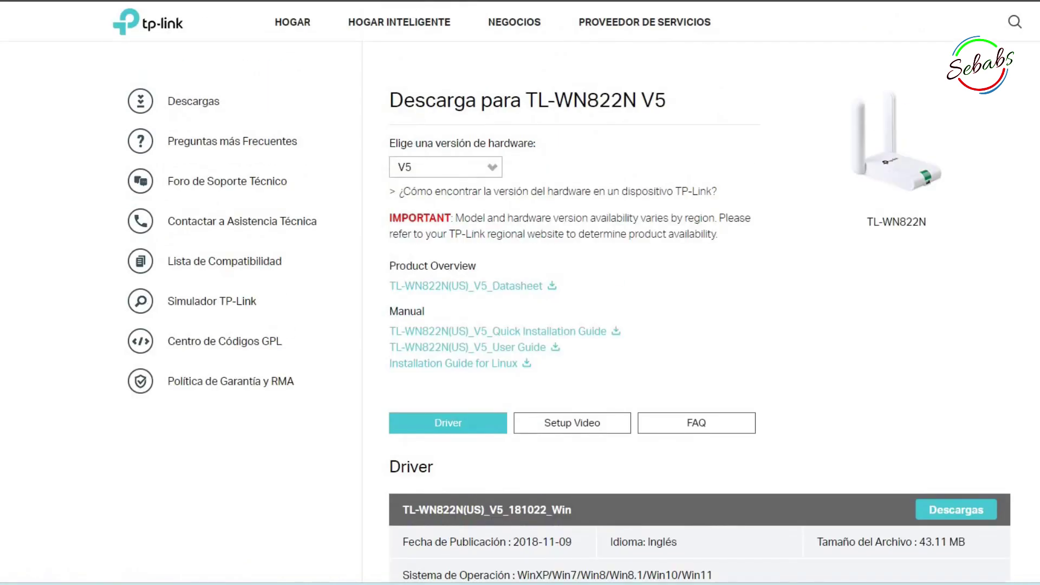
scroll(742, 374, "down", 5)
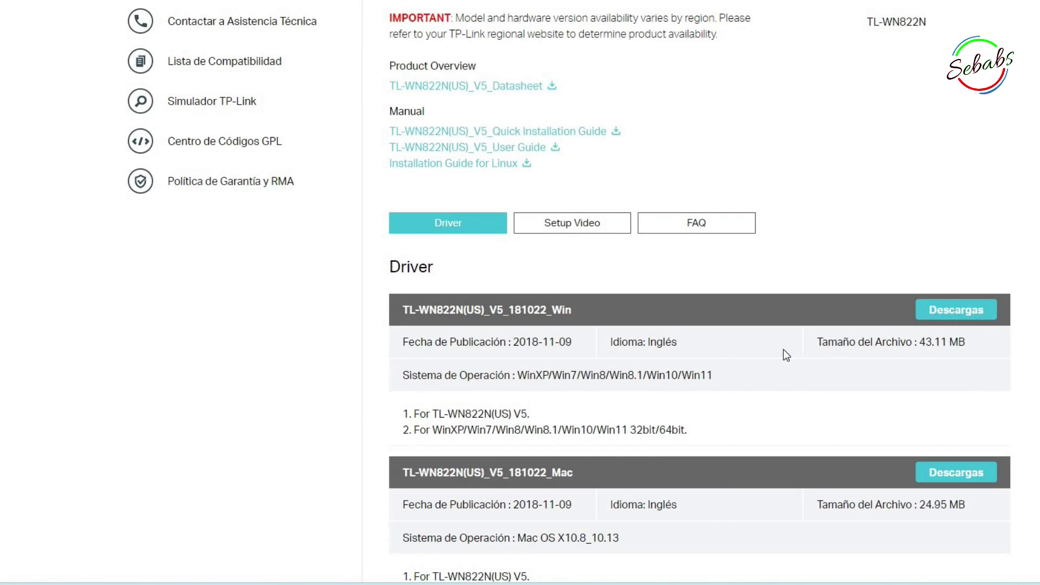
scroll(502, 330, "down", 1)
scroll(585, 379, "down", 8)
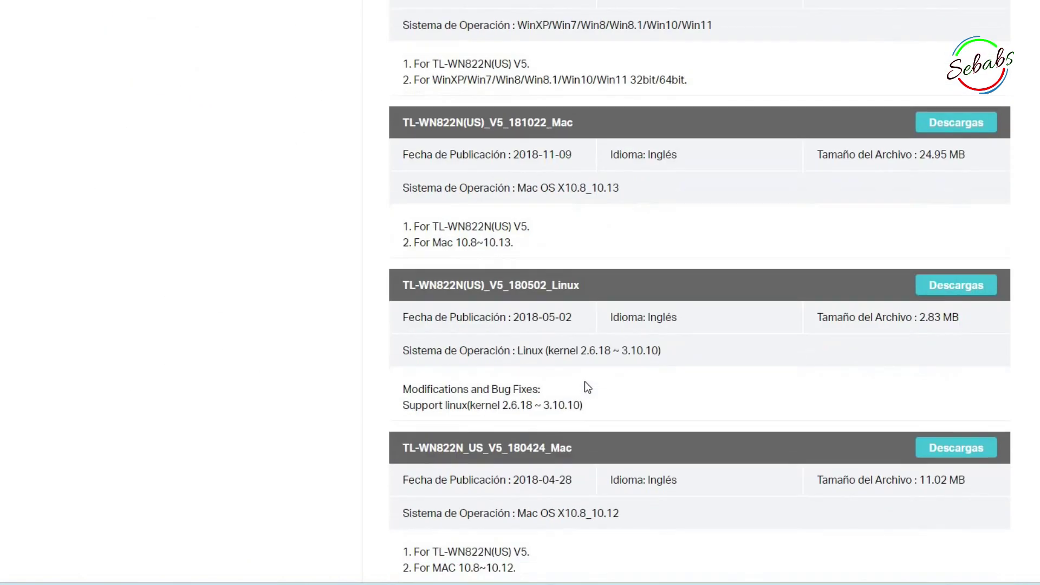
scroll(573, 369, "up", 11)
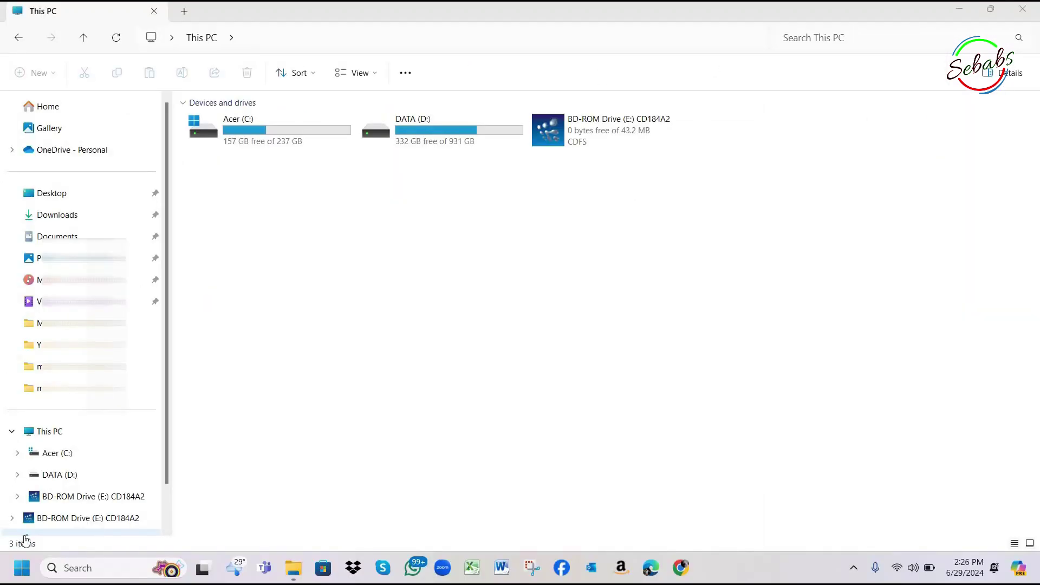
Step: From This PC, launch the TP-LINK setup on BD-ROM Drive (E:), start Install Driver and Utility for TL-WN822N, and minimize File Explorer
left_click(594, 135)
double_click(592, 131)
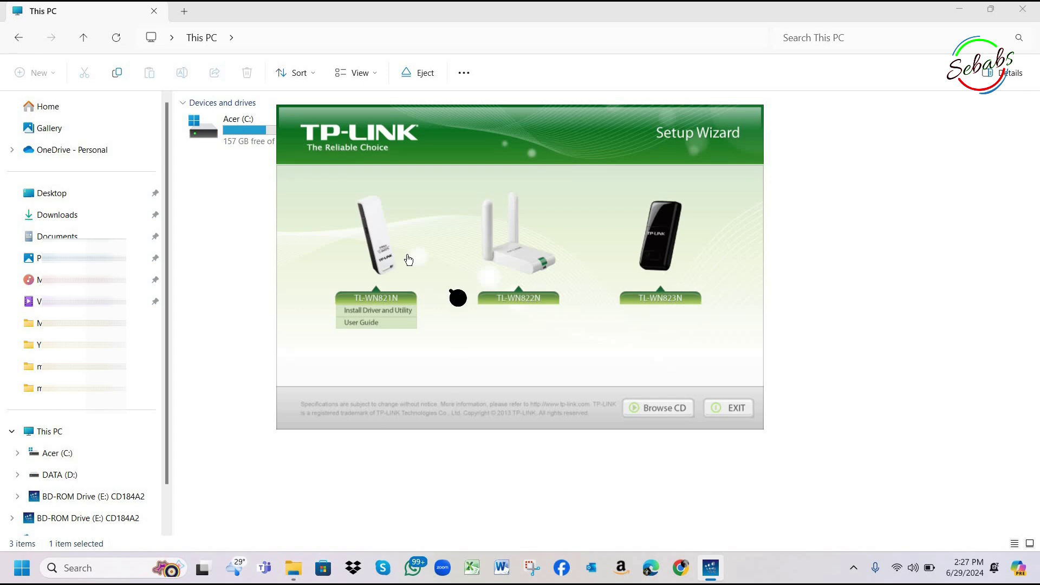
mouse_move(520, 299)
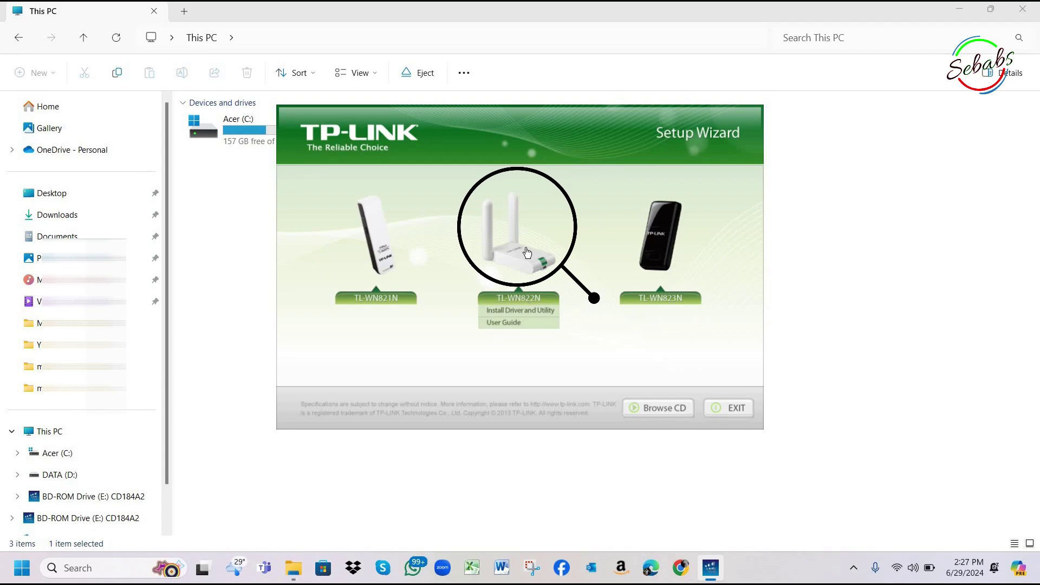
mouse_move(409, 259)
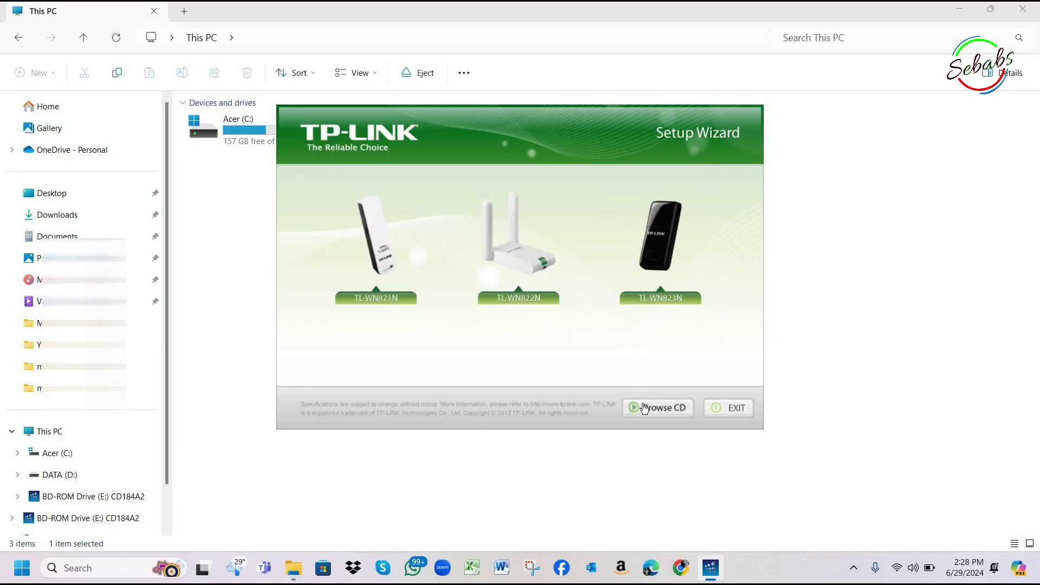
left_click(507, 309)
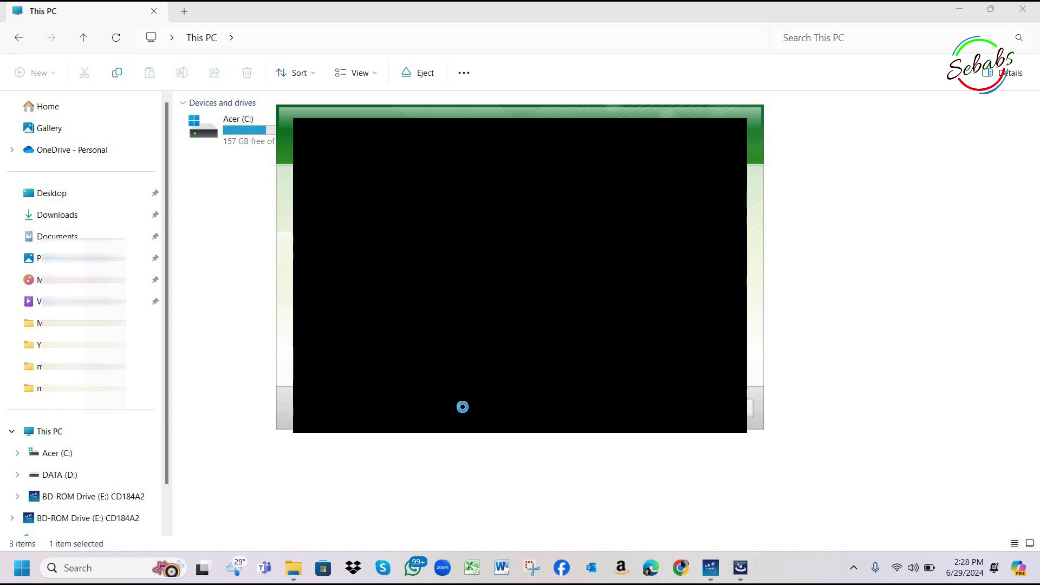
left_click(959, 11)
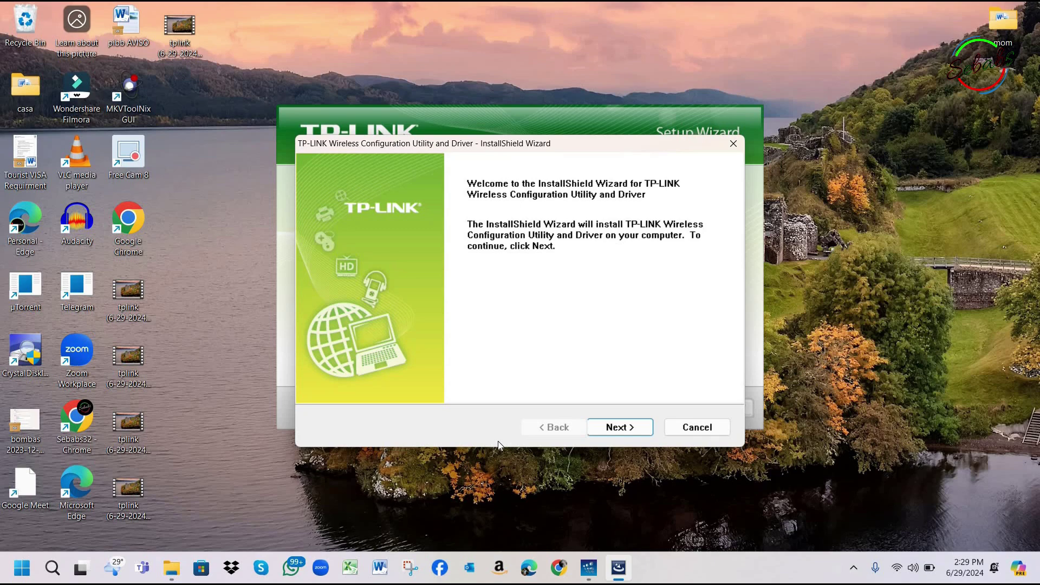
Step: Proceed past the installer's welcome page and choose the setup type that installs the TP-LINK Wireless Configuration Utility and Driver
left_click(616, 429)
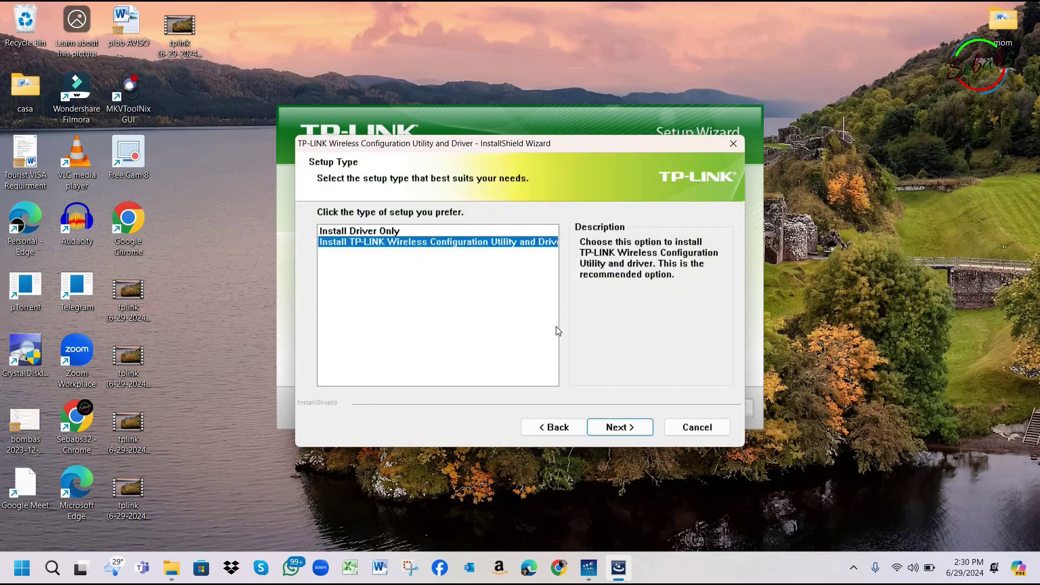
key("Up")
key("Down")
left_click(636, 426)
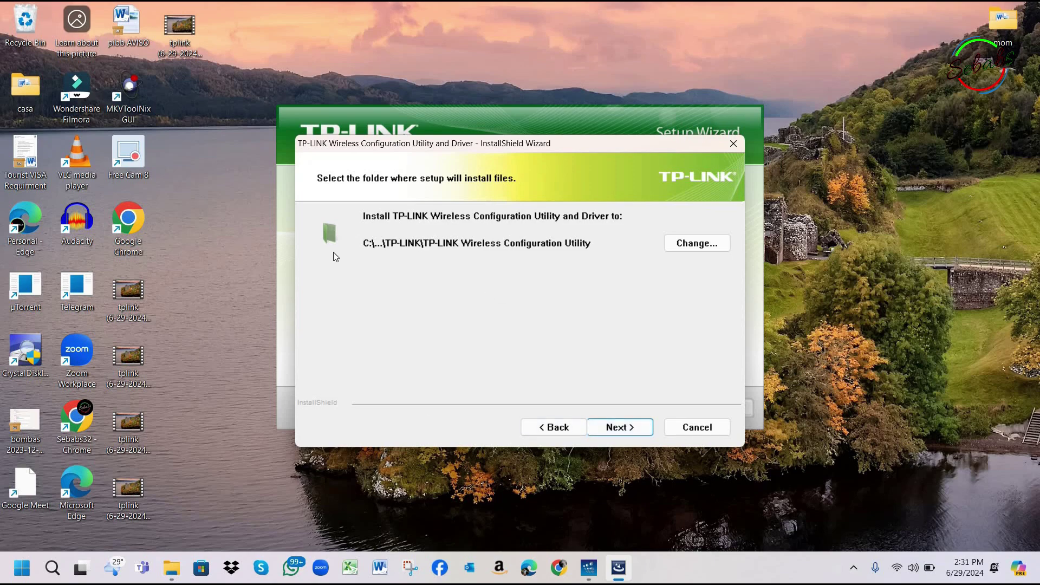
Step: Change the installation folder of the TP-LINK utility and driver to D:\Installed programs
left_click(696, 243)
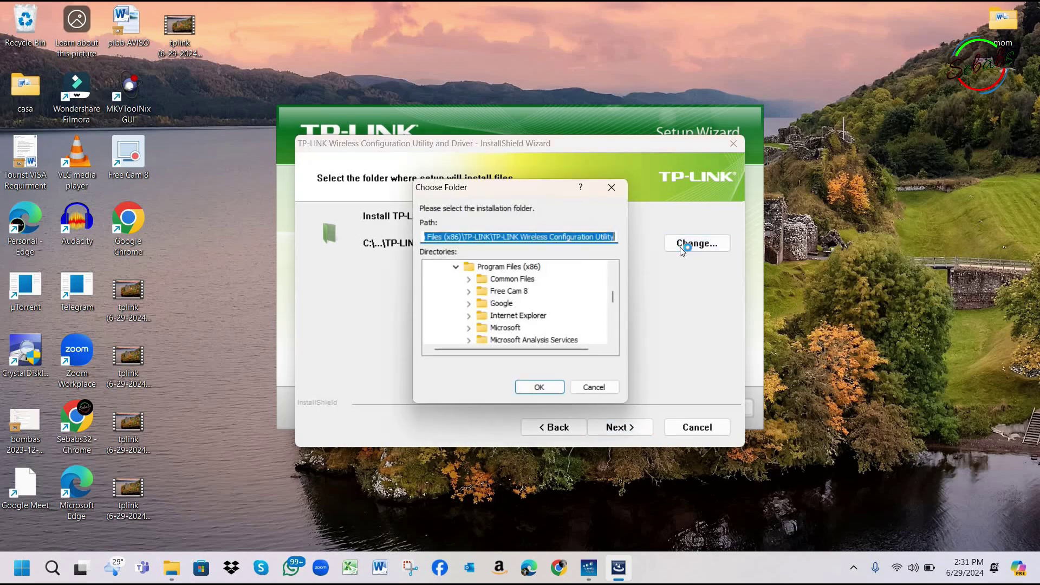
left_click(456, 267)
left_click(481, 303)
left_click(443, 303)
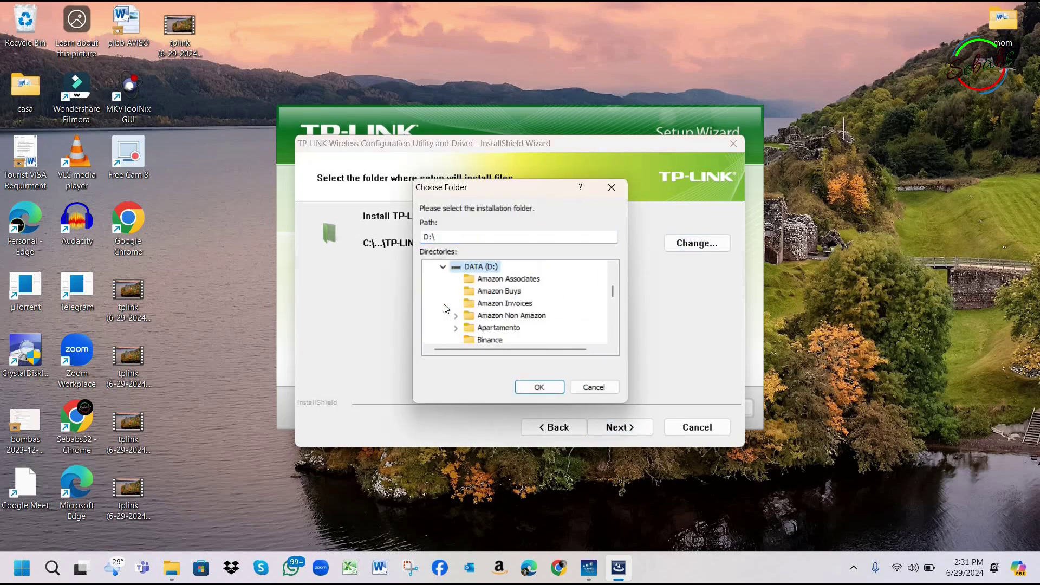
scroll(612, 310, "down", 2)
scroll(612, 310, "down", 5)
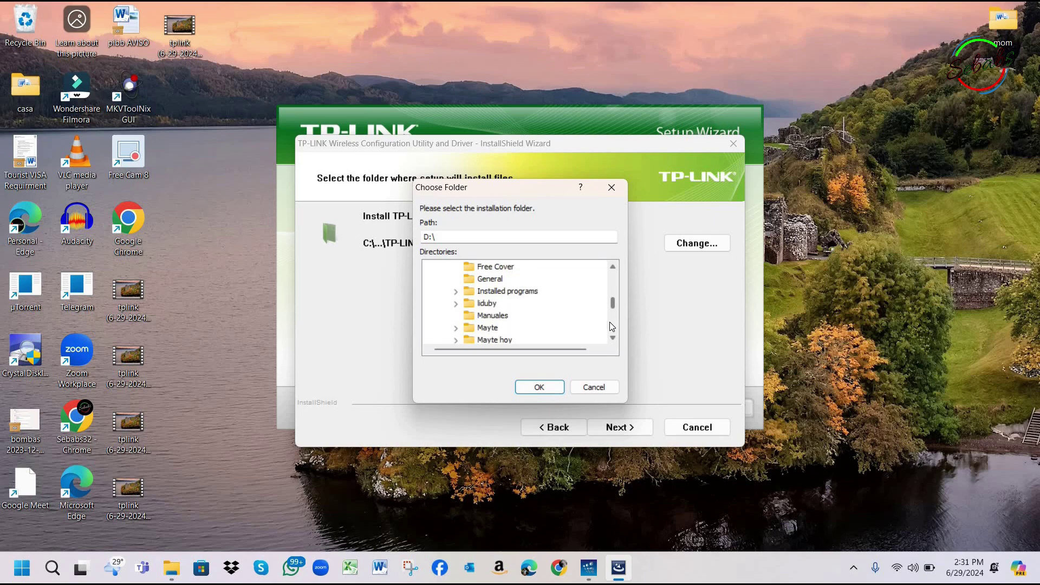
scroll(613, 280, "up", 2)
left_click(525, 293)
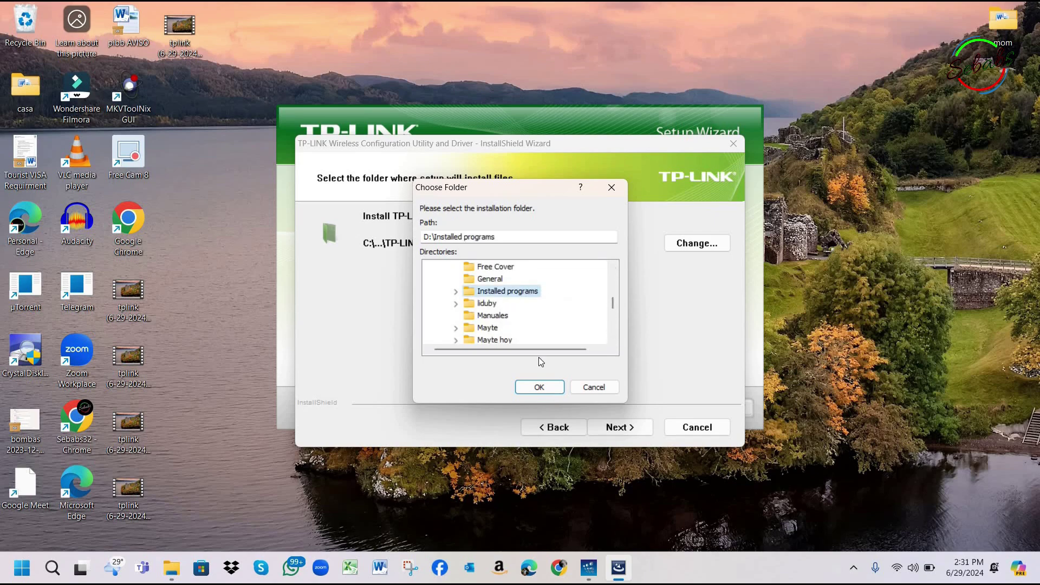
left_click(538, 387)
Step: Install the TP-LINK Wireless Configuration Utility and Driver with the chosen settings and finish the InstallShield Wizard
left_click(618, 427)
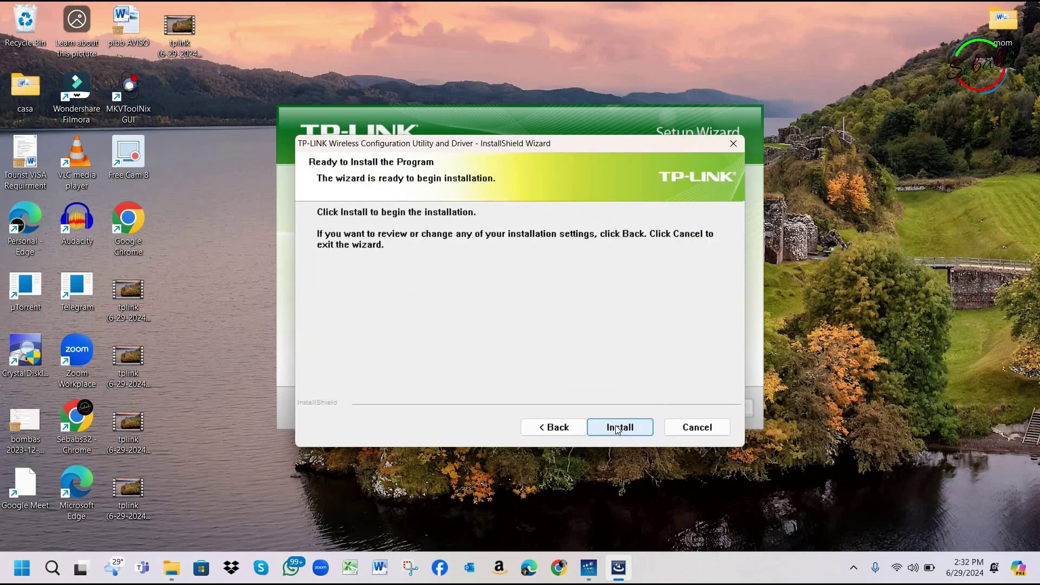
left_click(618, 428)
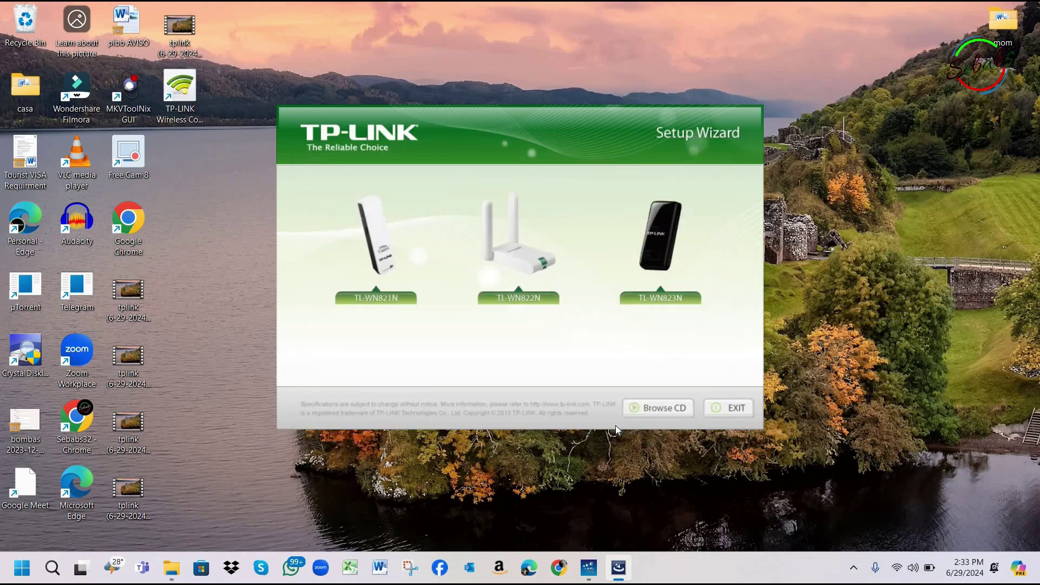
left_click(616, 426)
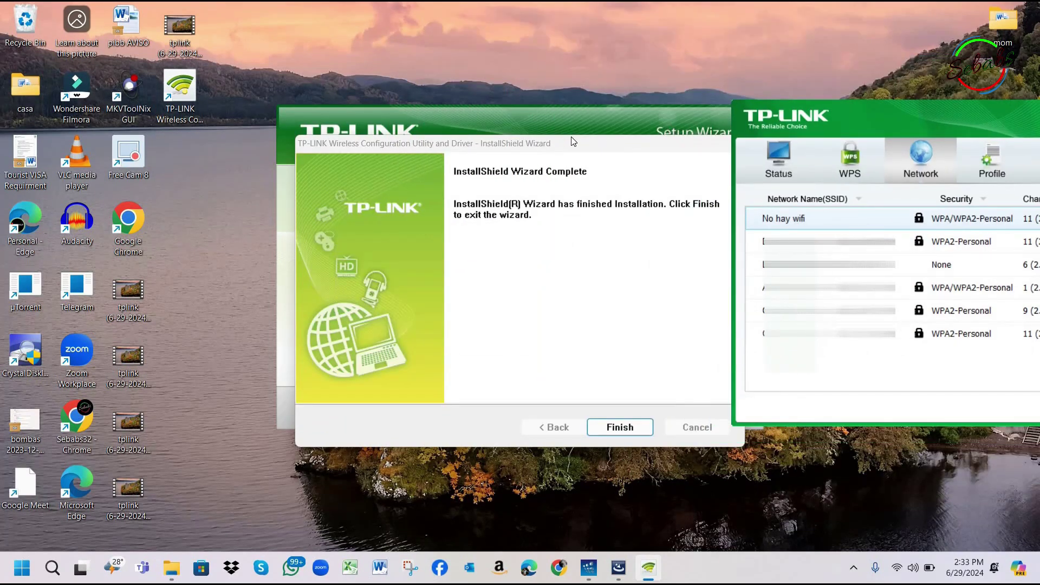
left_click(619, 426)
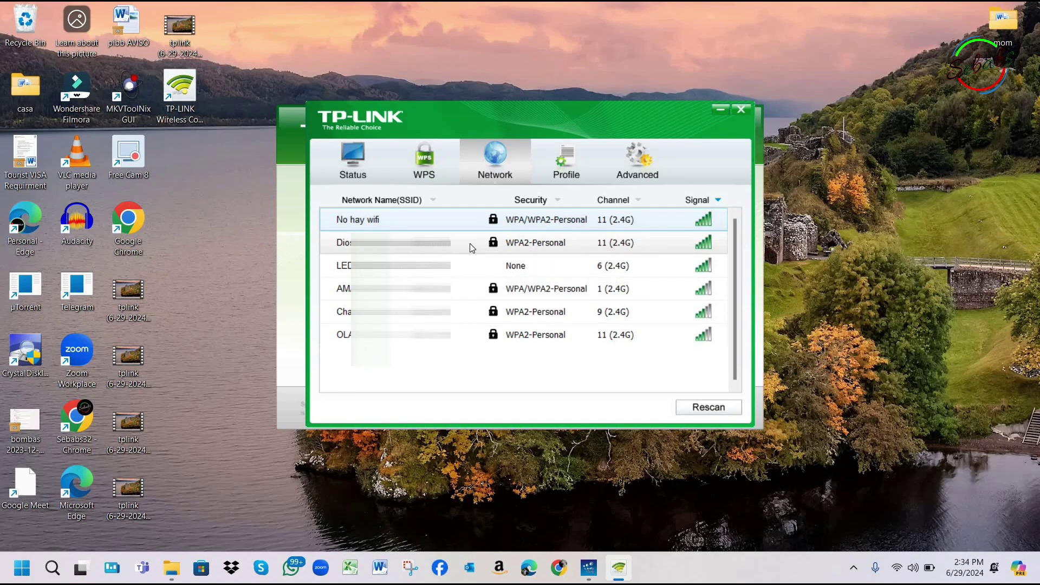
Step: Close the wireless utility window with the Minimize option and exit the TP-LINK Setup Wizard
left_click(740, 110)
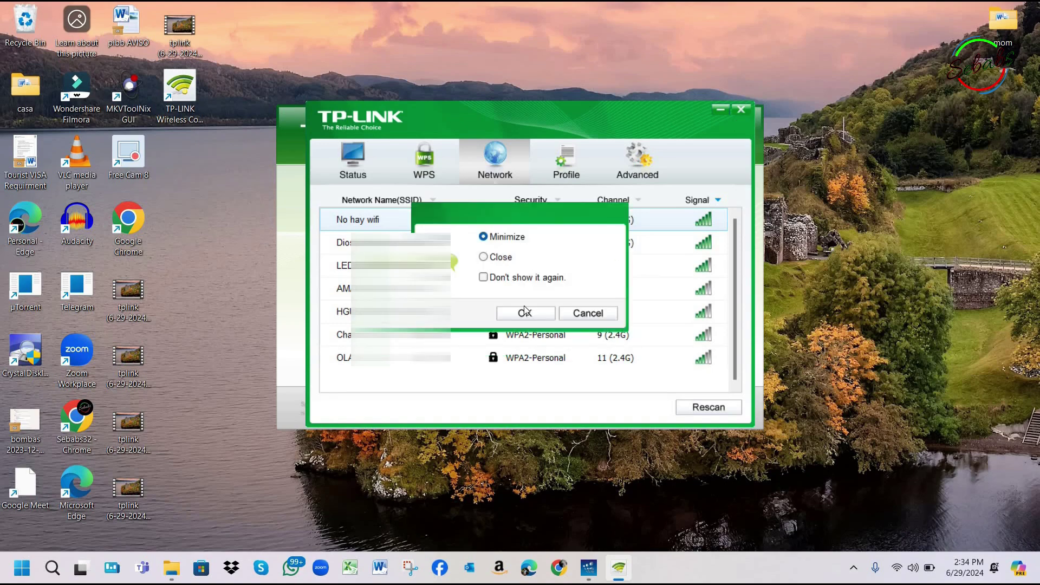
key("Return")
left_click(727, 407)
left_click(490, 332)
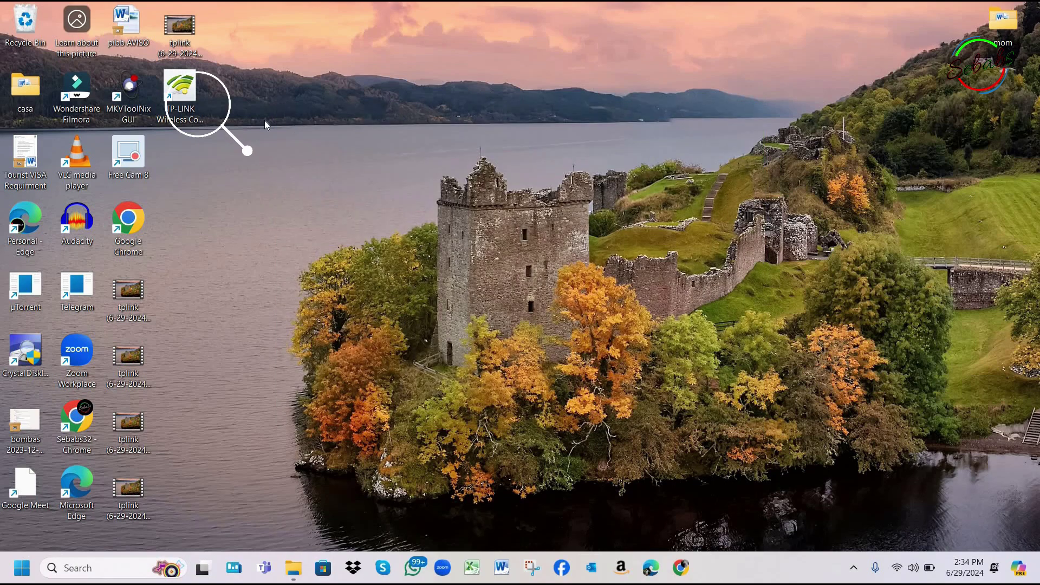
Step: Open the TP-LINK Wireless Configuration Utility from its desktop shortcut and inspect the details of the listed networks
double_click(178, 96)
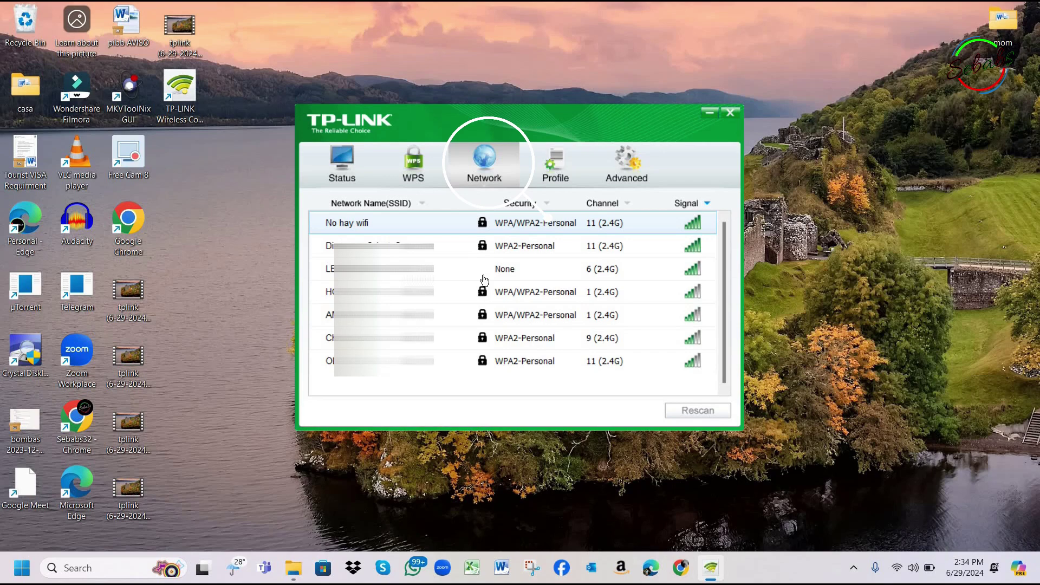
mouse_move(499, 320)
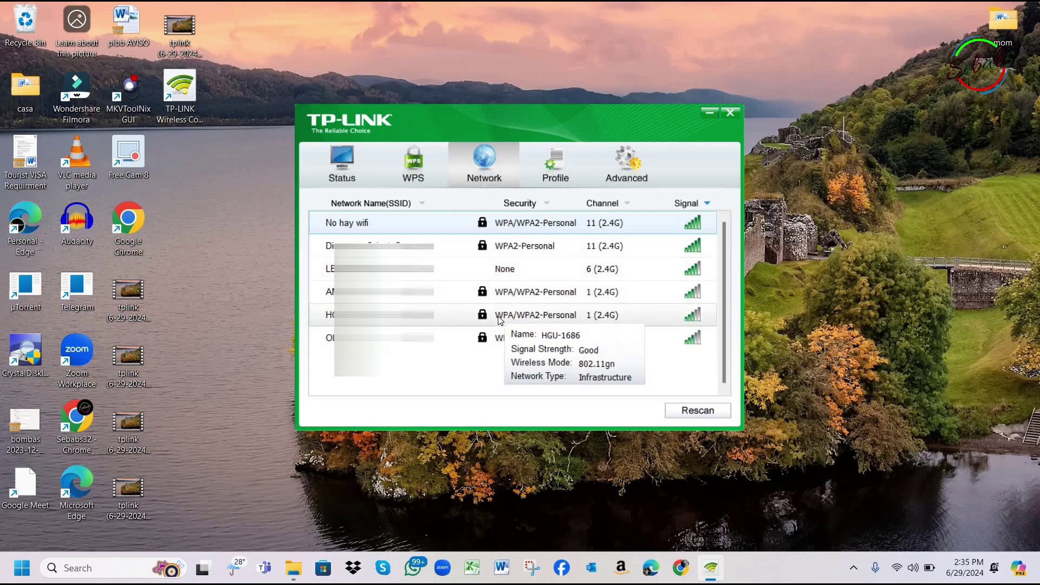
mouse_move(555, 274)
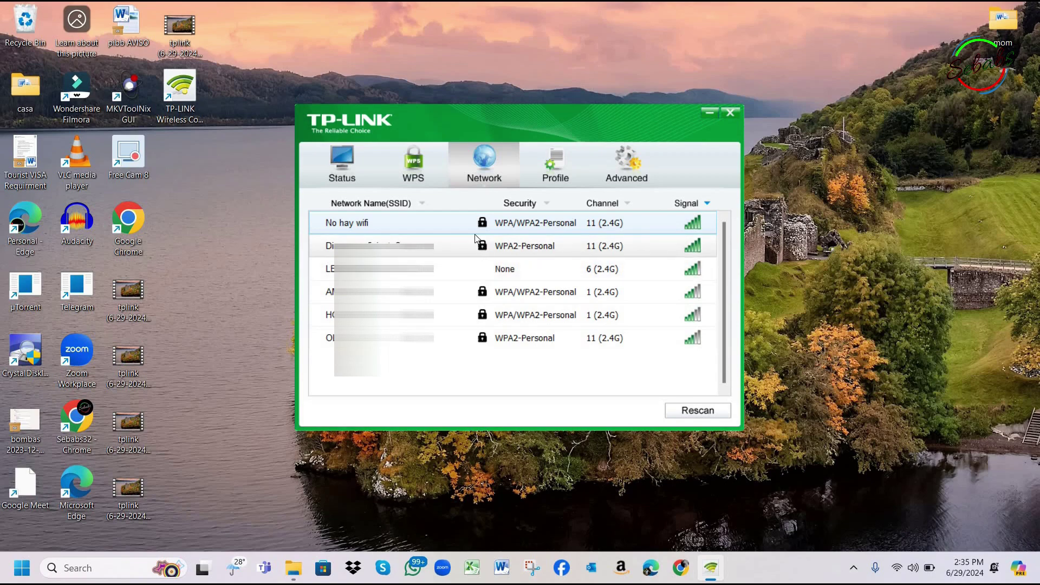
Step: Examine the connection option and security key prompt for the No hay wifi network, cancelling without entering a key
left_click(578, 222)
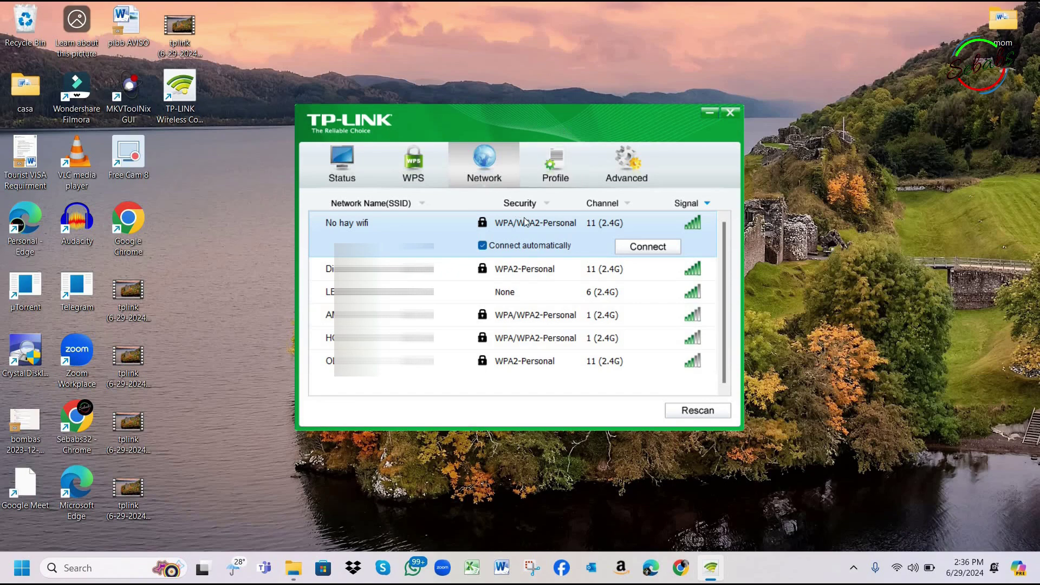
double_click(547, 230)
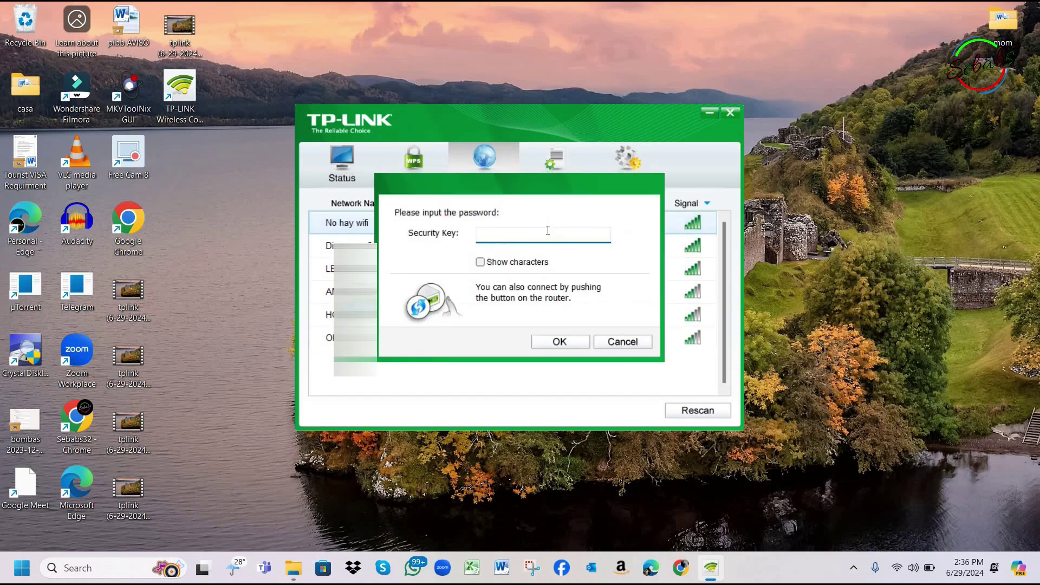
left_click(622, 342)
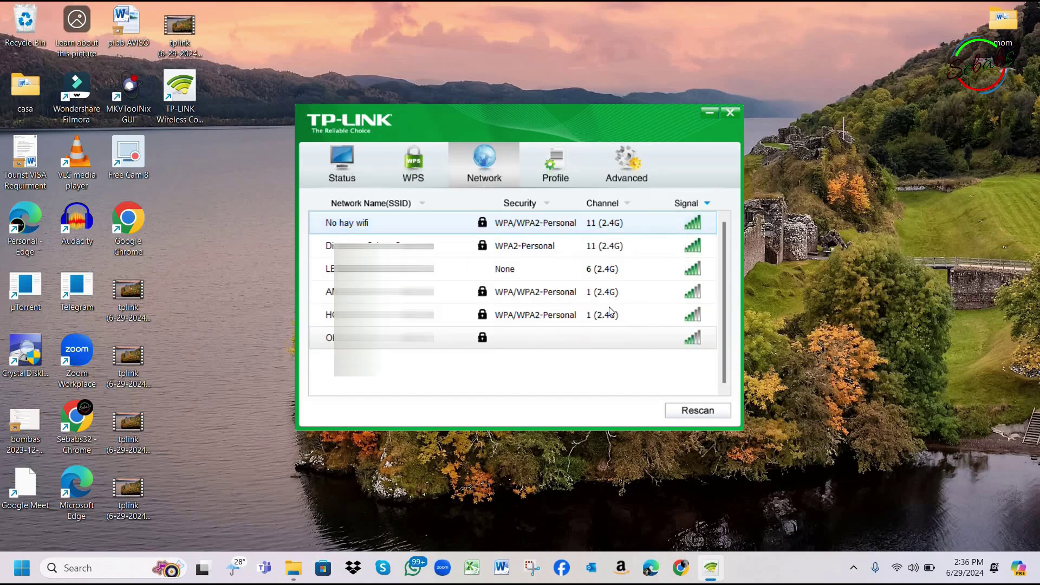
double_click(661, 229)
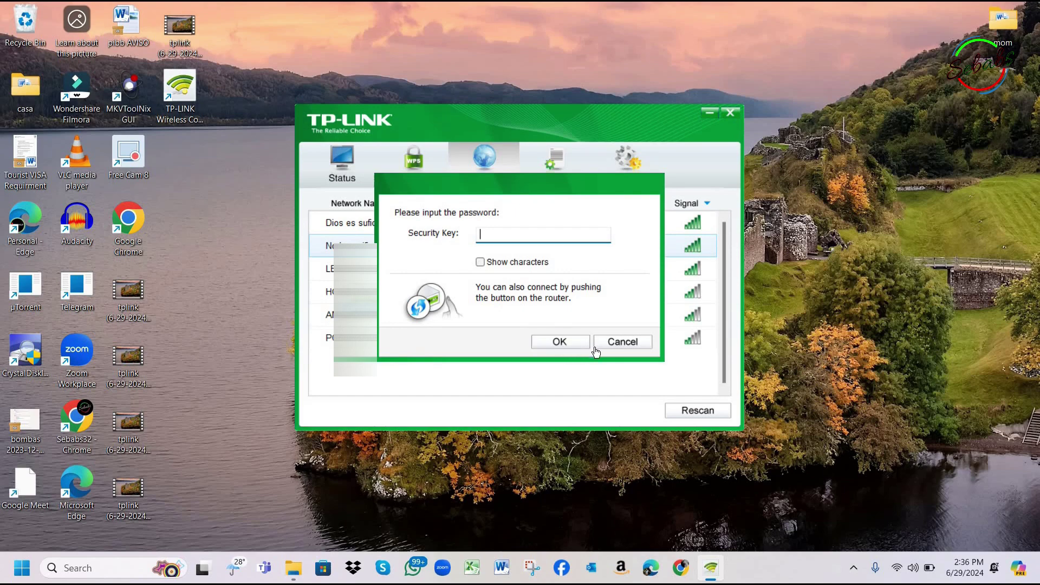
left_click(622, 347)
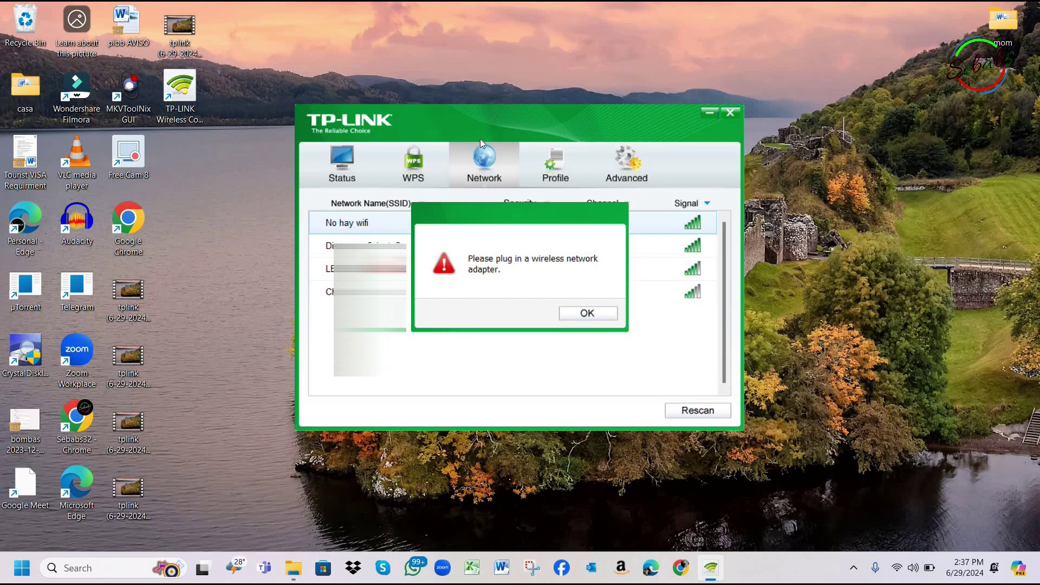
Step: Dismiss the wireless adapter alert and close the utility window with the Minimize option
left_click(598, 312)
left_click(726, 115)
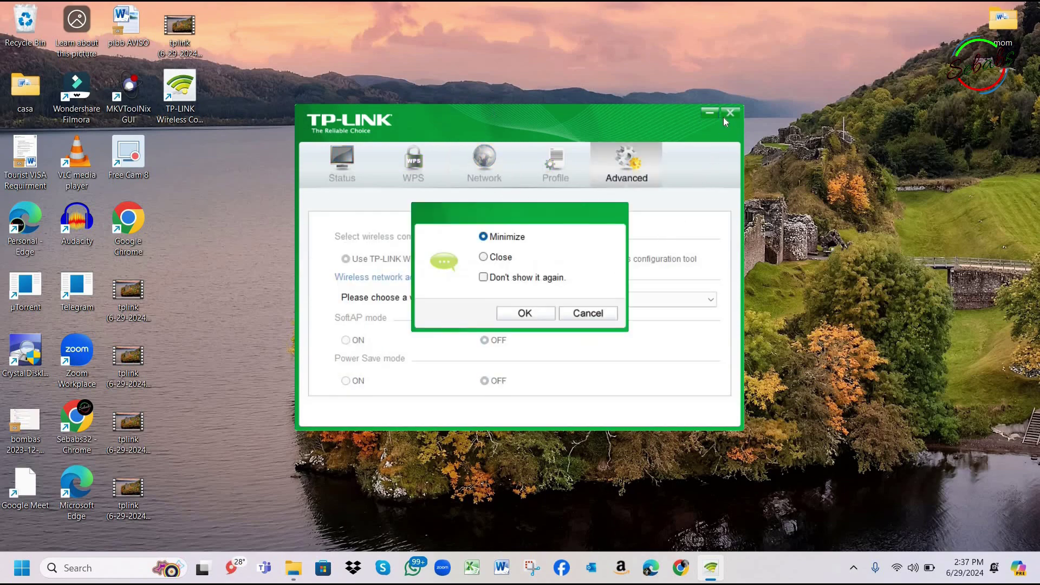
left_click(532, 317)
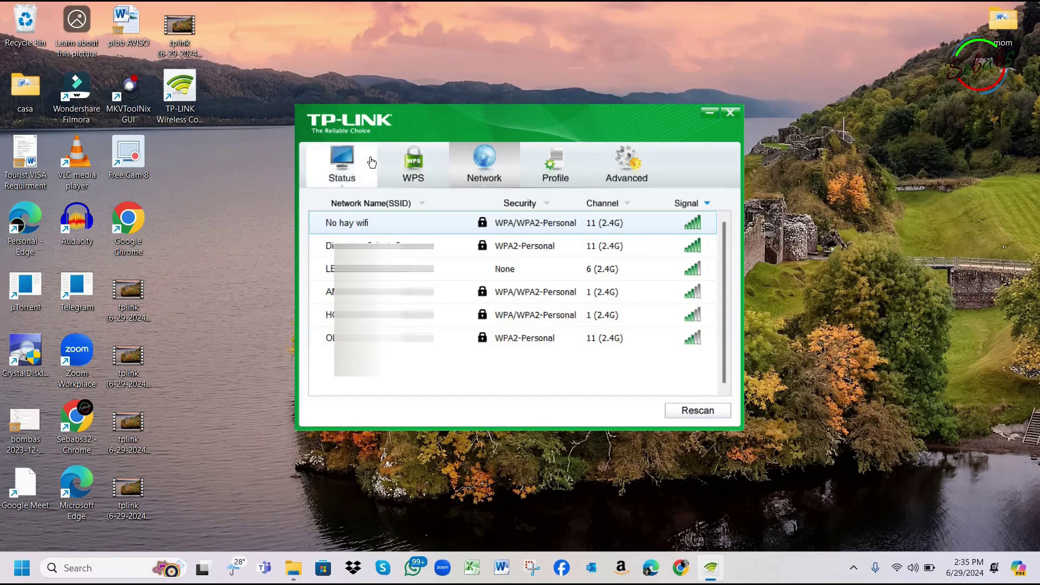
Step: Review the utility's WPS, Network, Profile and Advanced pages
left_click(442, 162)
left_click(474, 163)
left_click(555, 163)
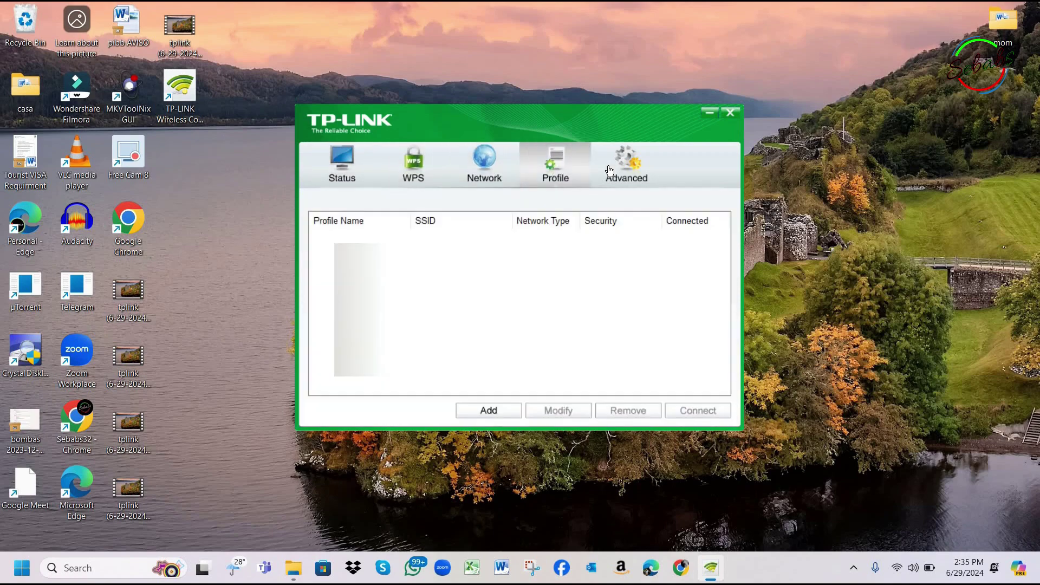
left_click(626, 169)
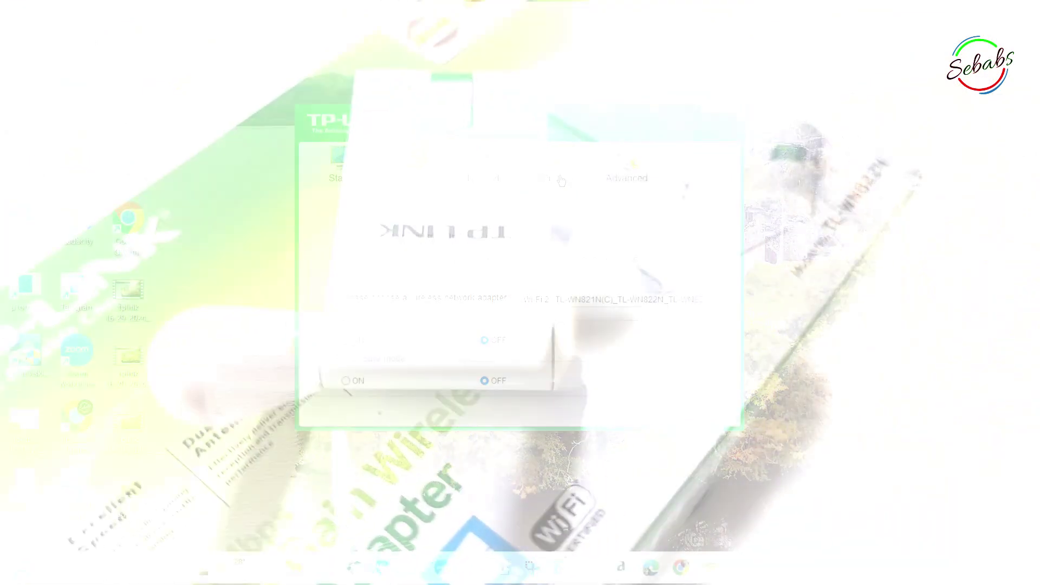